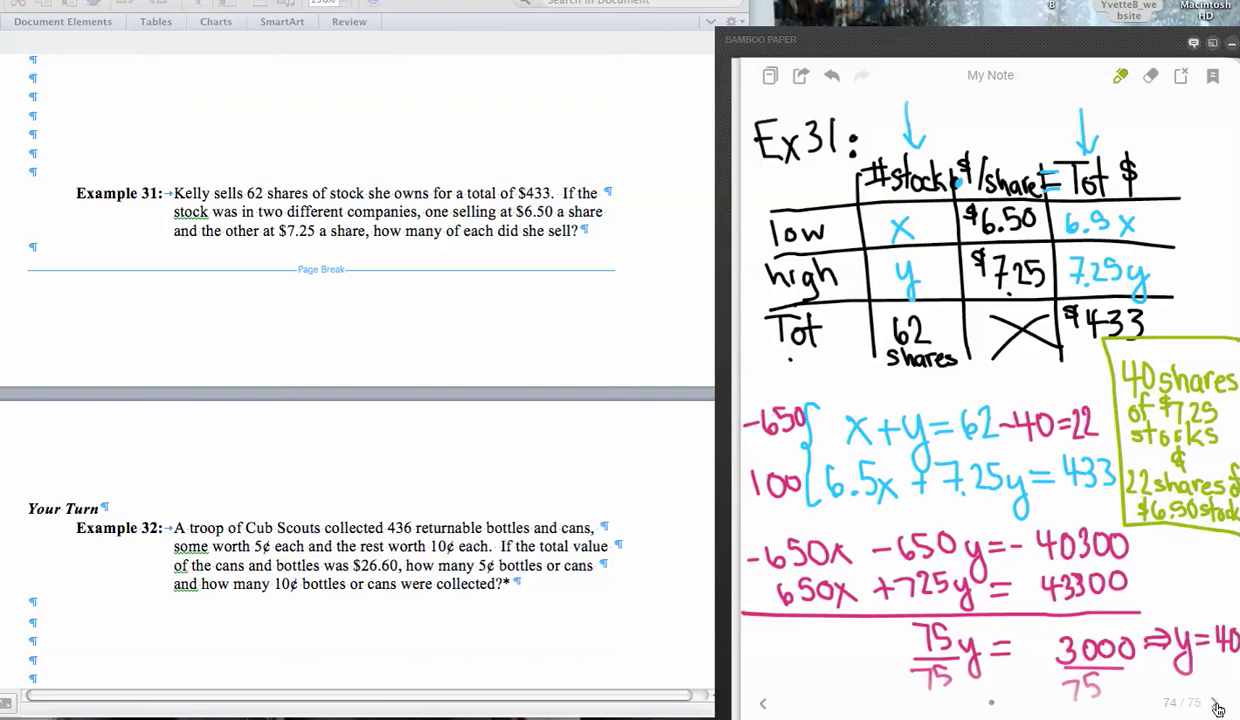
Step: Turn to page 75, which has the blank Example 32 cans/bottles, price and total table
click(1218, 708)
click(675, 440)
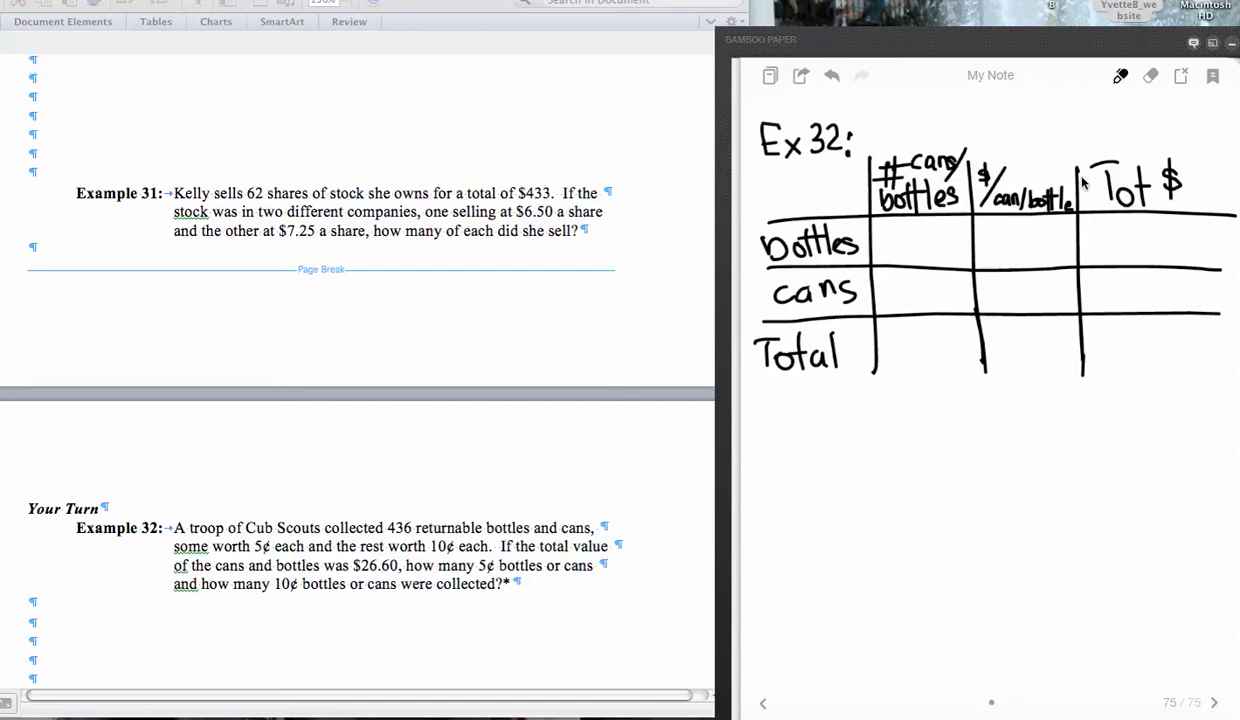
Step: Erase the 'bottles' and 'cans' row labels from the table and return to the pen
click(1148, 76)
mouse_move(815, 245)
mouse_down()
mouse_move(761, 257)
mouse_move(751, 236)
mouse_move(780, 234)
mouse_move(763, 243)
mouse_move(771, 255)
mouse_up()
mouse_move(782, 243)
mouse_down()
mouse_move(750, 242)
mouse_move(838, 250)
mouse_move(800, 257)
mouse_move(787, 235)
mouse_up()
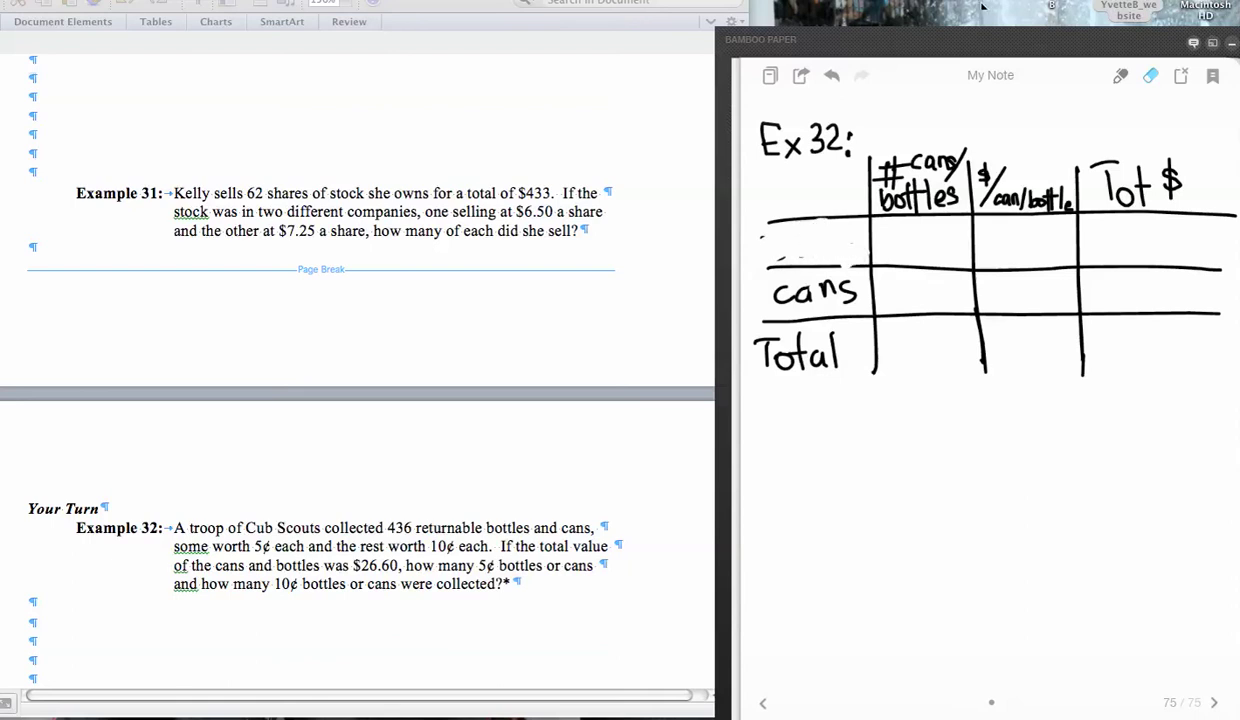
mouse_move(790, 285)
mouse_down()
mouse_move(750, 292)
mouse_move(850, 290)
mouse_move(766, 262)
mouse_move(821, 247)
mouse_move(762, 314)
mouse_move(806, 320)
mouse_move(830, 307)
mouse_up()
click(1120, 76)
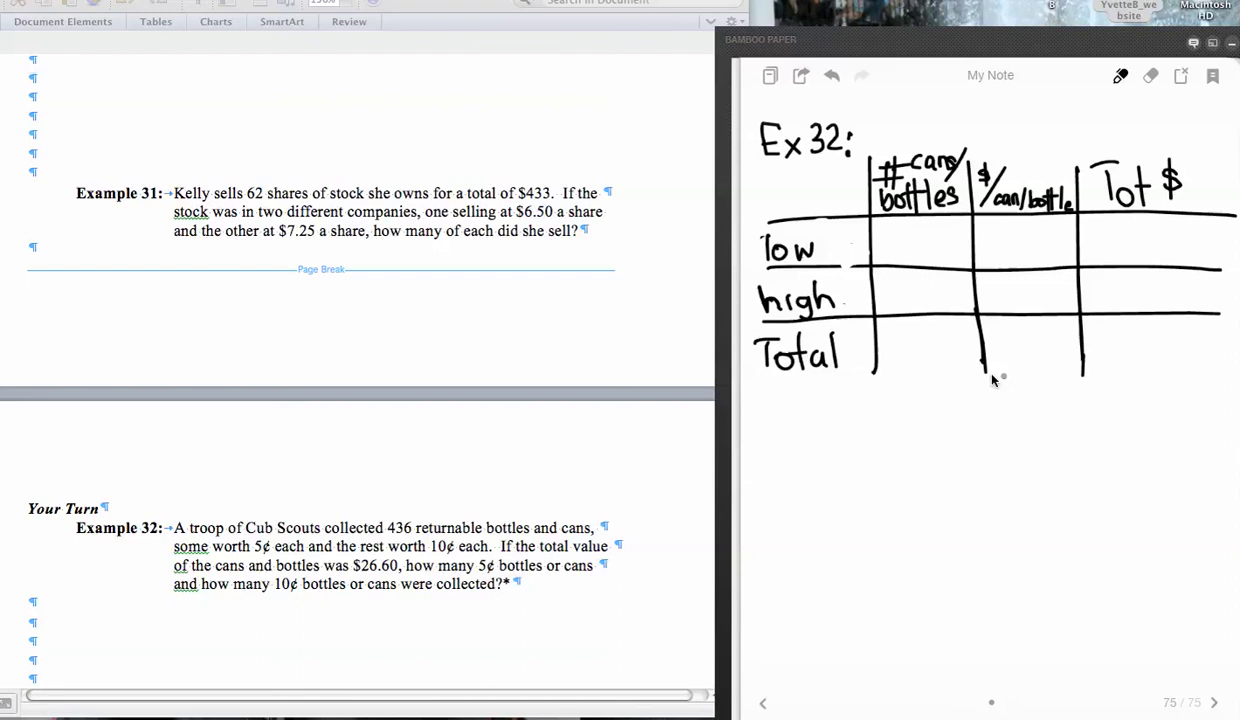
Step: Write 436 as the total count and .05 as the low row's unit price
mouse_move(897, 333)
mouse_down()
mouse_move(906, 362)
mouse_move(925, 346)
mouse_move(914, 360)
mouse_move(937, 354)
mouse_up()
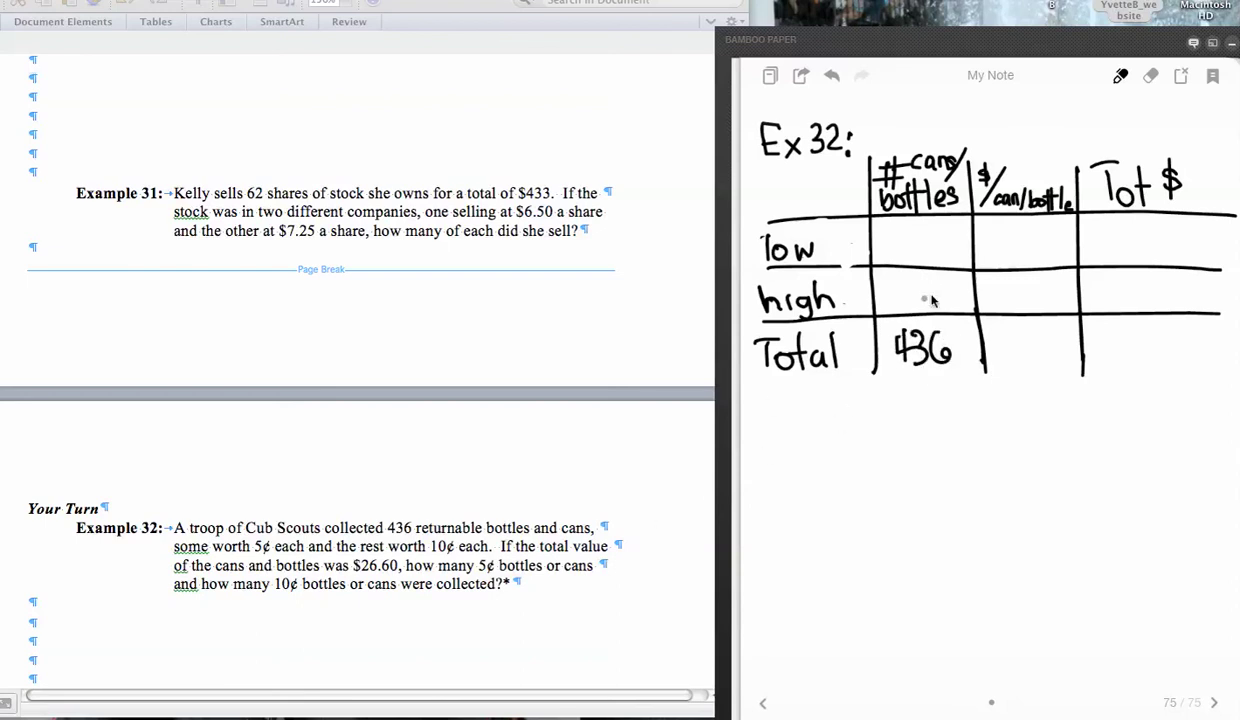
mouse_move(1015, 228)
mouse_down()
mouse_move(1000, 234)
mouse_move(998, 259)
mouse_move(983, 255)
mouse_up()
click(981, 243)
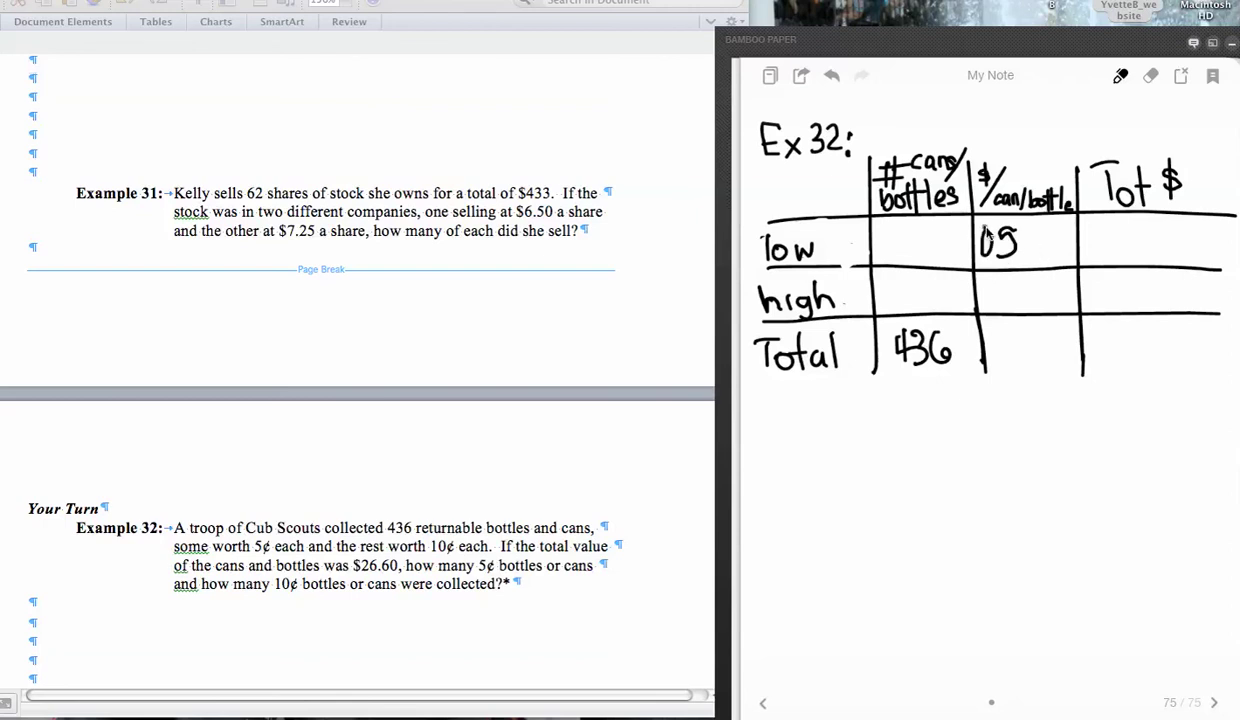
click(947, 250)
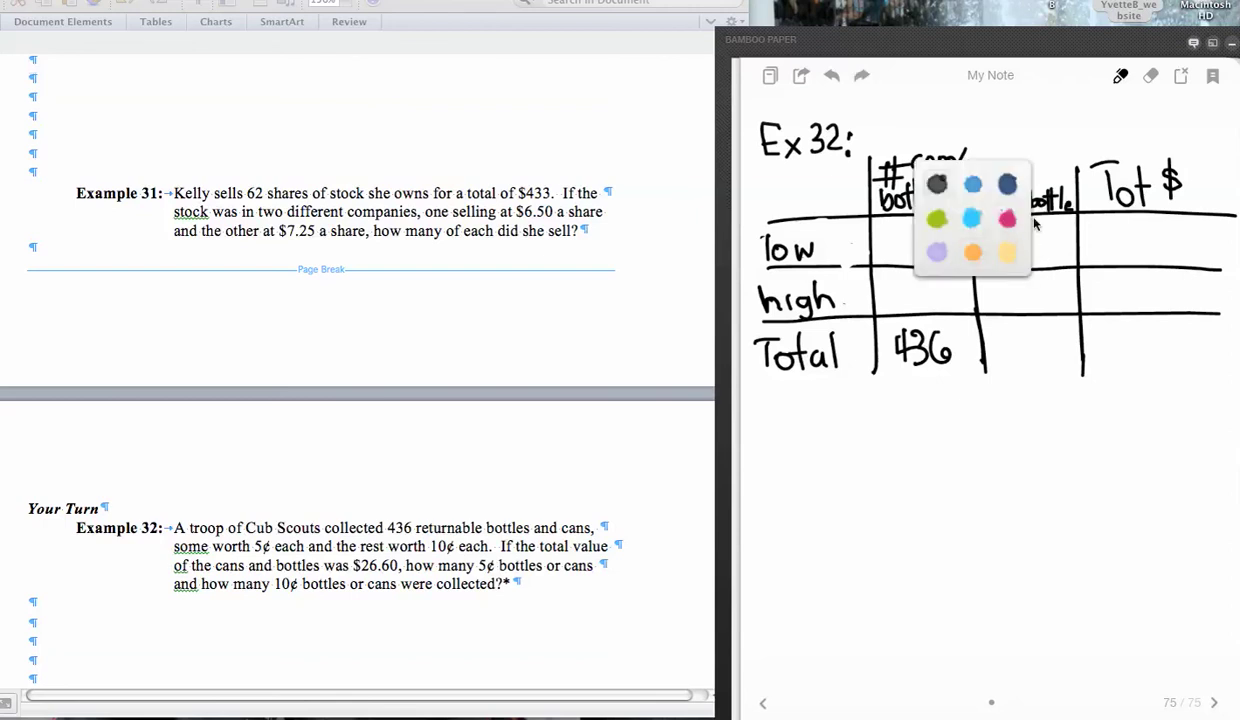
click(1037, 124)
drag(975, 230, 976, 258)
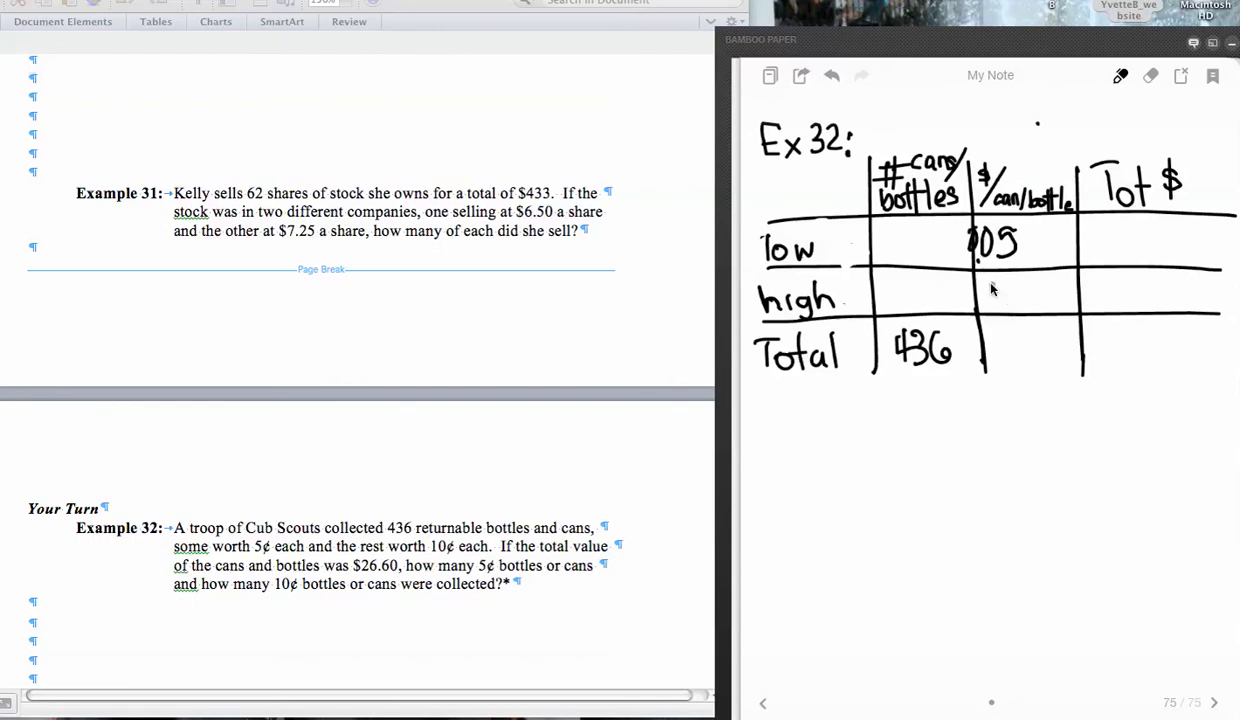
Step: Write 0.10 as the high unit price, cross out the total-price cell, and enter $26.60
mouse_move(990, 288)
mouse_down()
mouse_move(1012, 309)
mouse_move(1050, 289)
mouse_up()
click(1000, 308)
mouse_move(993, 354)
mouse_down()
mouse_move(1028, 330)
mouse_move(1060, 344)
mouse_up()
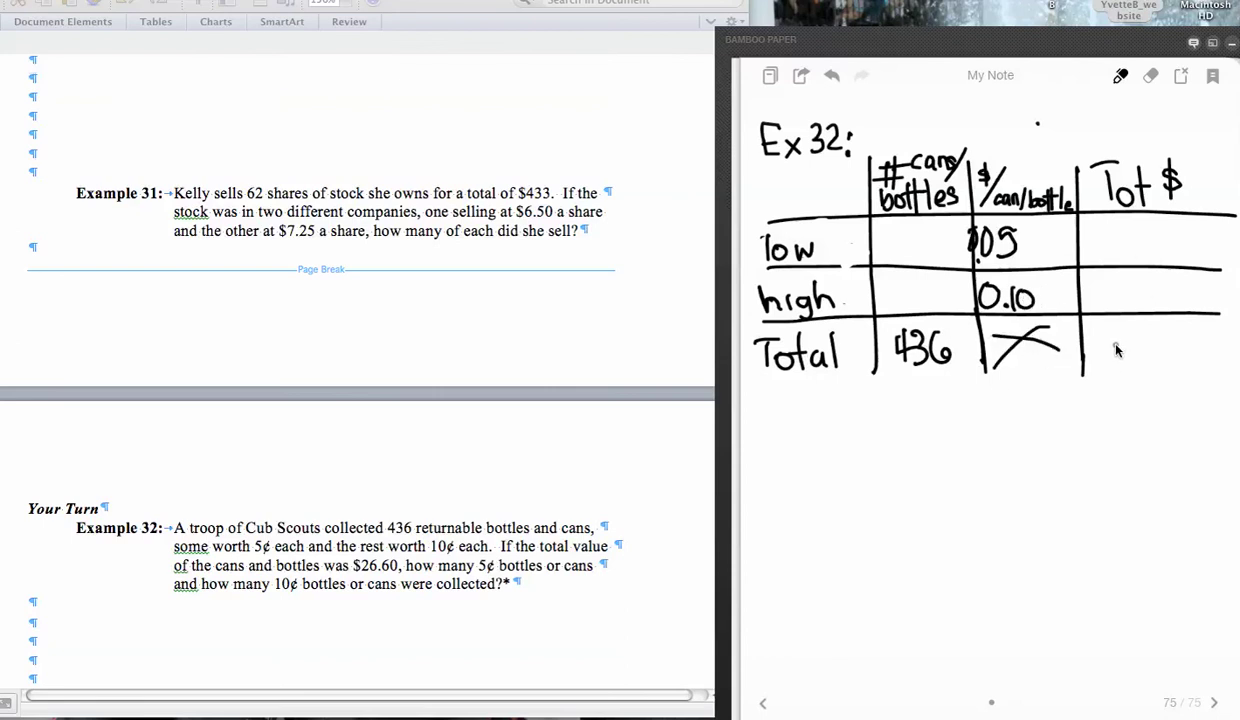
mouse_move(1103, 321)
mouse_down()
mouse_move(1112, 328)
mouse_move(1098, 345)
mouse_move(1130, 333)
mouse_move(1136, 356)
mouse_move(1119, 350)
mouse_move(1176, 360)
mouse_move(1166, 346)
mouse_move(1194, 334)
mouse_up()
click(1162, 350)
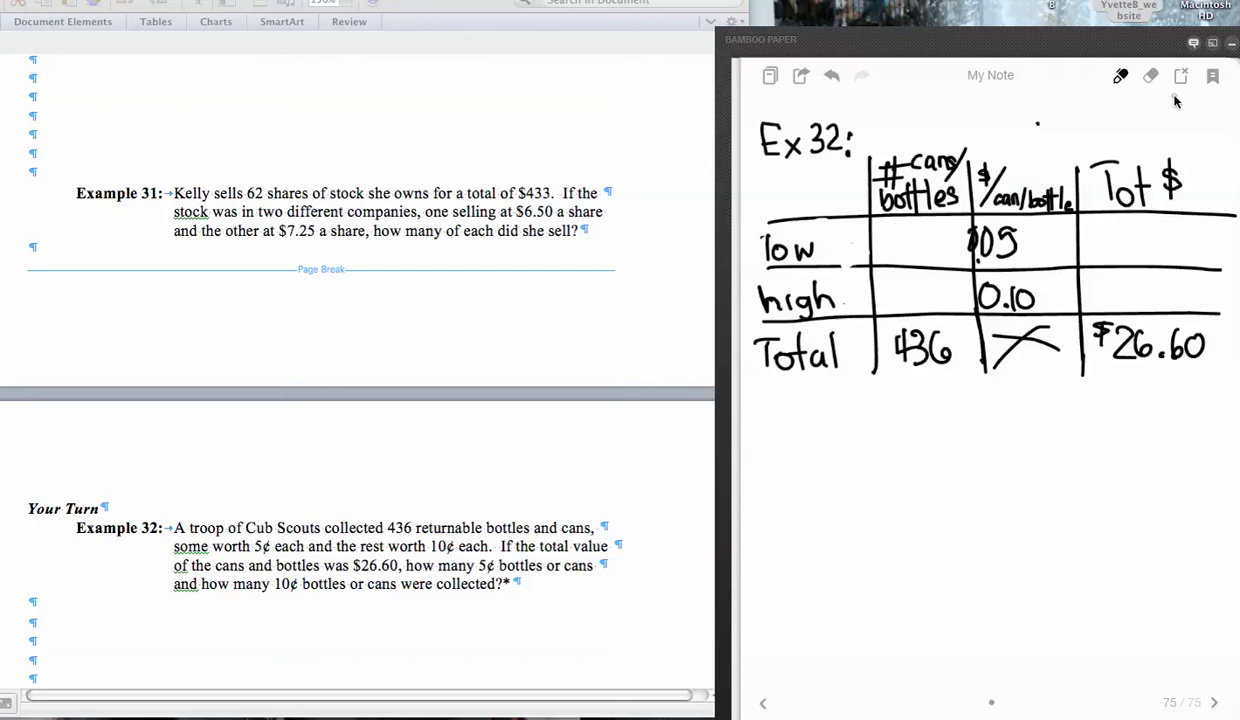
Step: In blue ink, label the counts x and y with an arrow and begin x + y below the table
click(1118, 78)
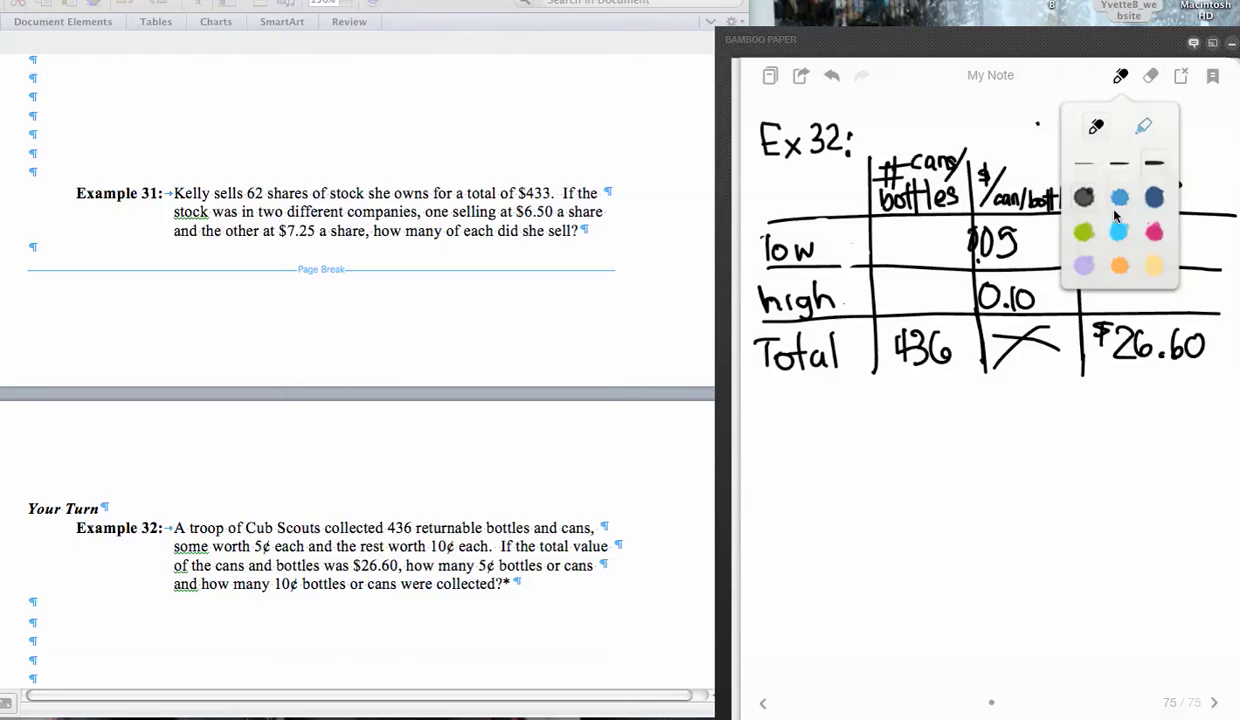
click(880, 235)
mouse_move(888, 233)
mouse_down()
mouse_move(911, 256)
mouse_move(886, 257)
mouse_move(906, 302)
mouse_up()
drag(918, 285, 912, 325)
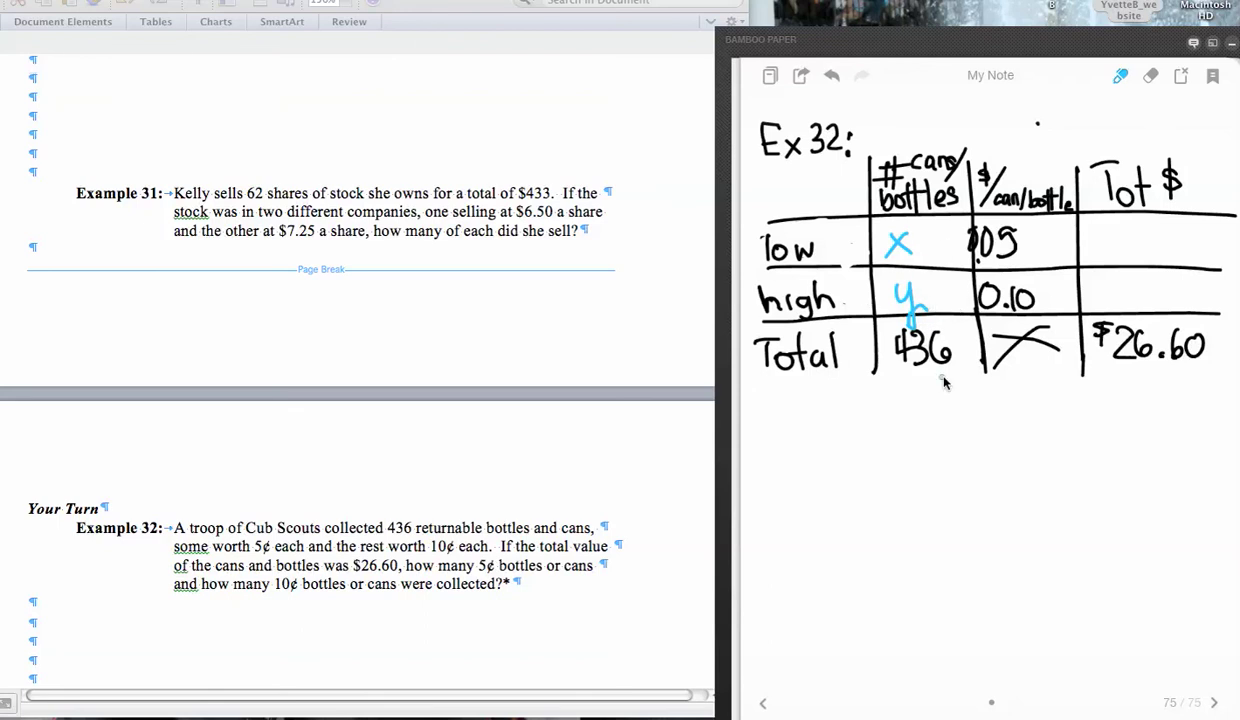
drag(897, 88, 902, 150)
drag(886, 118, 902, 150)
mouse_move(815, 434)
mouse_down()
mouse_move(838, 462)
mouse_move(816, 463)
mouse_move(861, 446)
mouse_move(851, 461)
mouse_move(882, 452)
mouse_move(889, 477)
mouse_move(917, 438)
mouse_move(955, 437)
mouse_move(938, 452)
mouse_move(983, 447)
mouse_up()
Step: Finish x+y=436, write 0.05x and 0.1y in the Tot $ column, and add a down arrow above it
click(1150, 75)
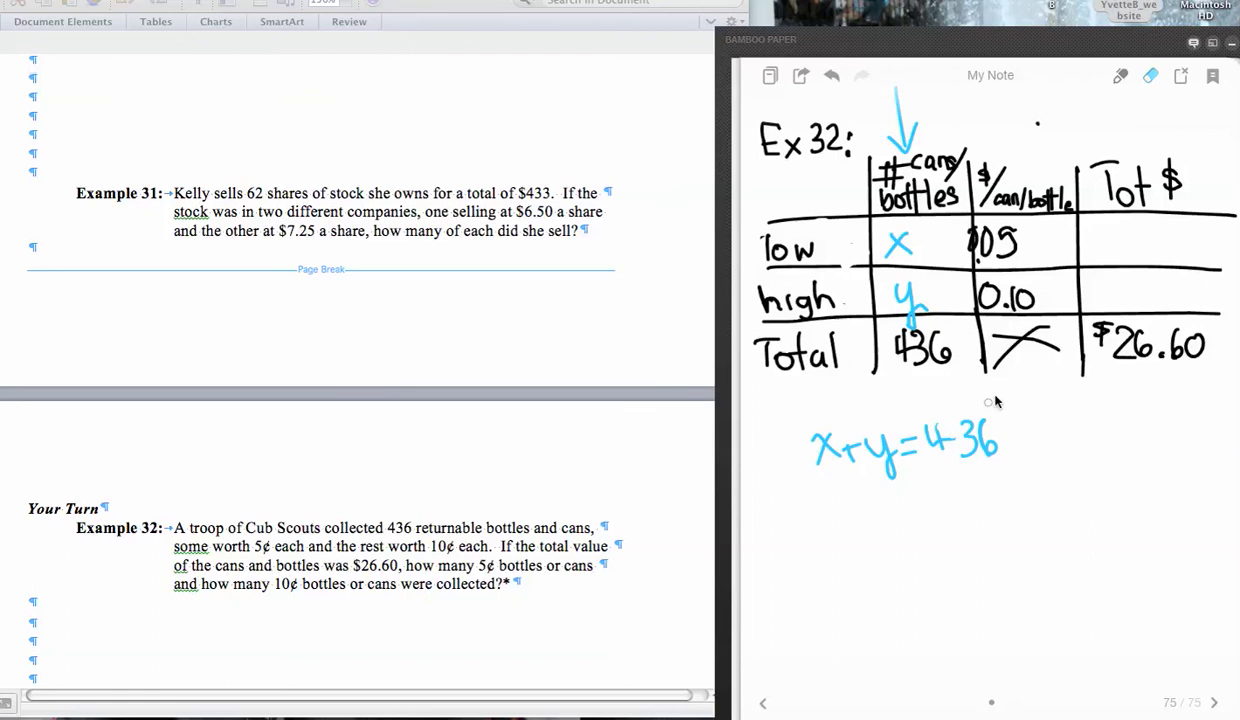
click(1121, 78)
mouse_move(1100, 231)
mouse_down()
mouse_move(1195, 251)
mouse_move(1179, 251)
mouse_up()
click(1117, 249)
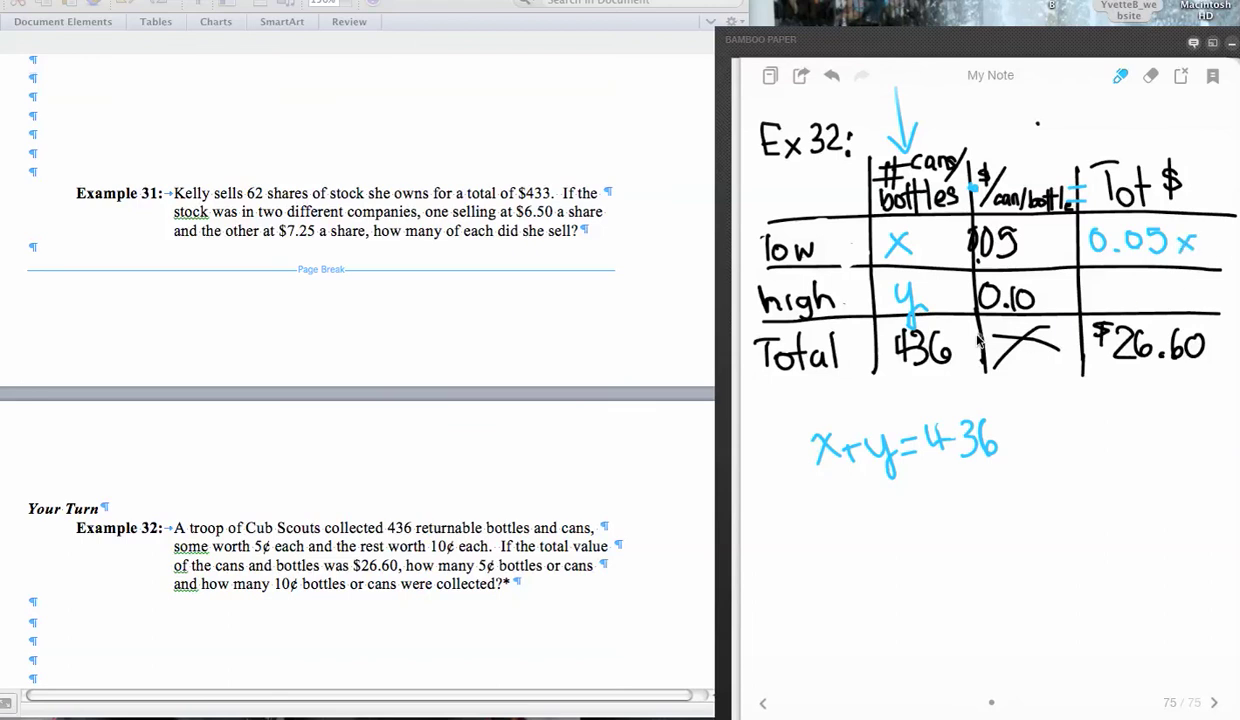
drag(1103, 281, 1154, 305)
click(1118, 299)
drag(1166, 288, 1152, 330)
drag(1117, 110, 1120, 156)
drag(1135, 140, 1121, 156)
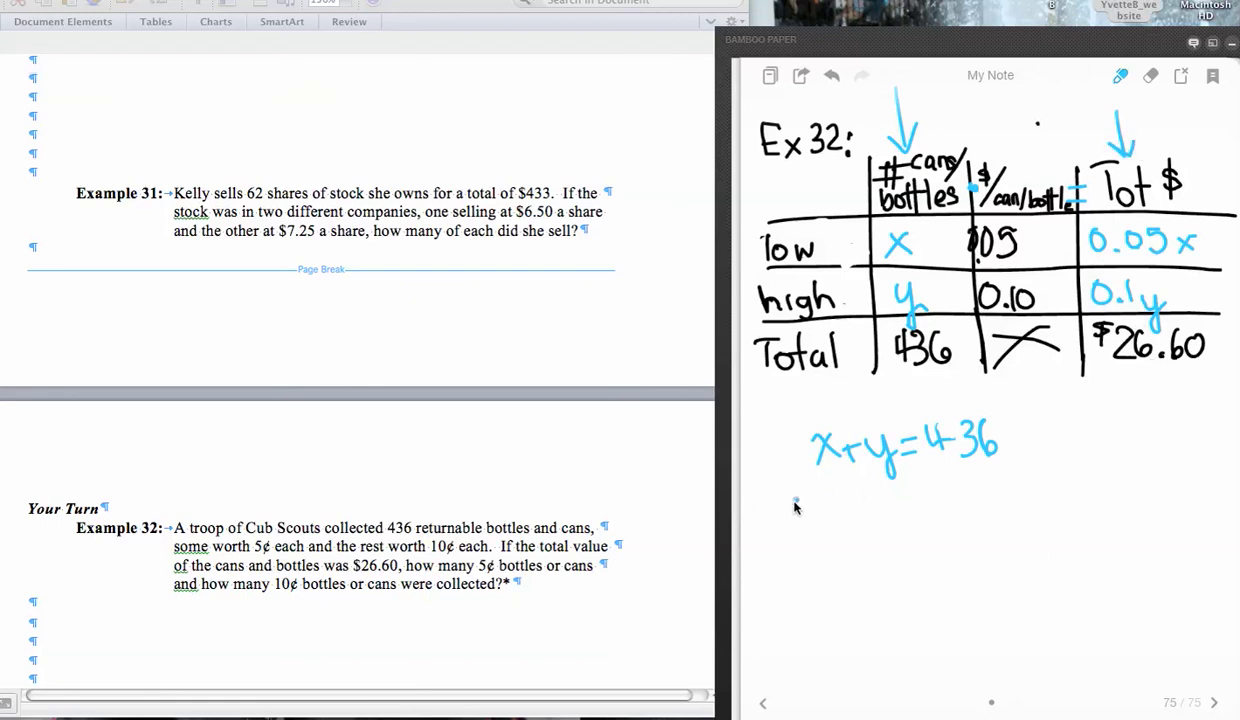
Step: Write the second equation 0.05x+0.1y=2 under x+y=436
mouse_move(808, 498)
mouse_down()
mouse_move(831, 498)
mouse_move(852, 521)
mouse_move(868, 494)
mouse_move(884, 518)
mouse_move(870, 520)
mouse_move(914, 507)
mouse_up()
click(822, 520)
mouse_move(906, 498)
mouse_down()
mouse_move(910, 515)
mouse_move(931, 499)
mouse_move(976, 517)
mouse_up()
click(949, 517)
drag(986, 497, 980, 538)
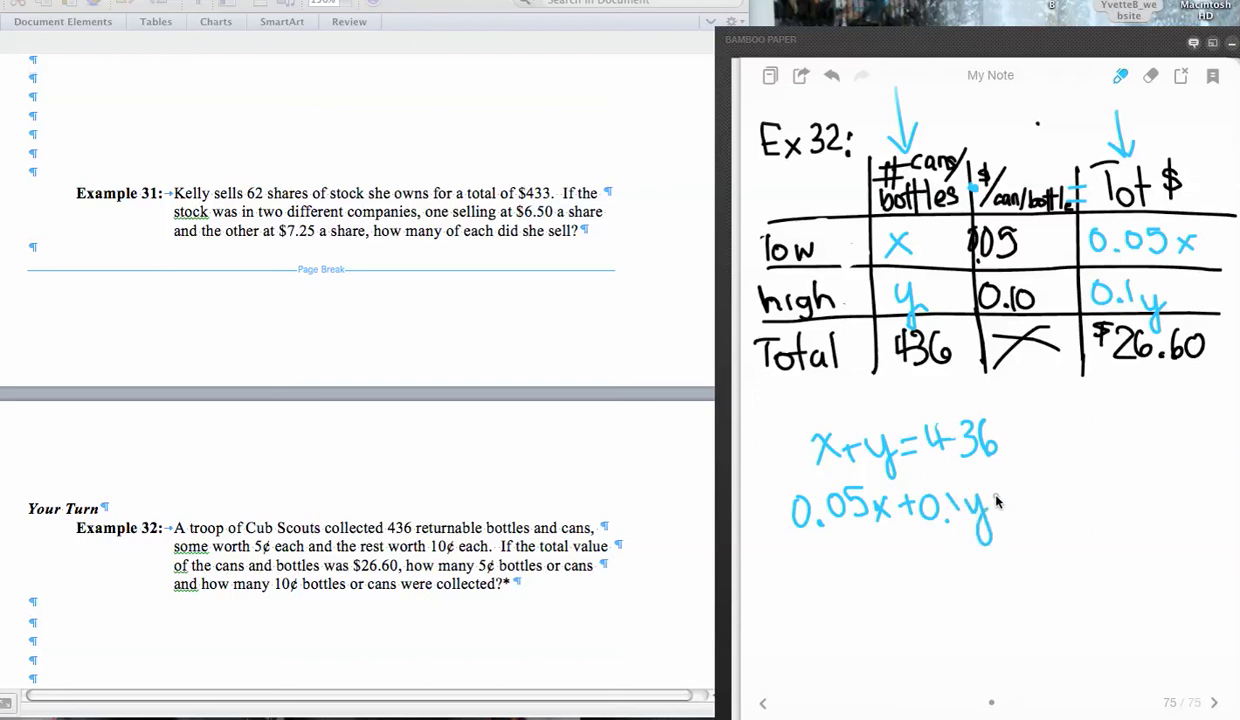
drag(998, 491, 1056, 497)
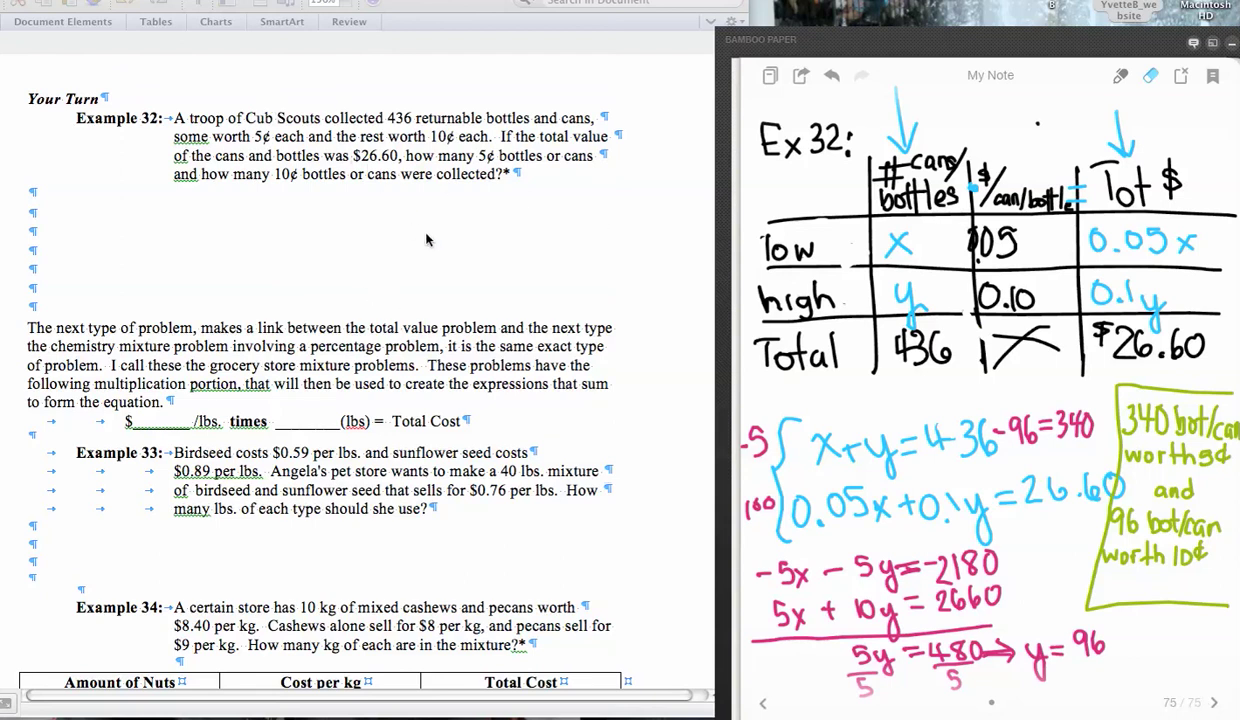
Step: Bring the Word worksheet showing Examples 33 and 34 in front of Bamboo Paper
click(611, 426)
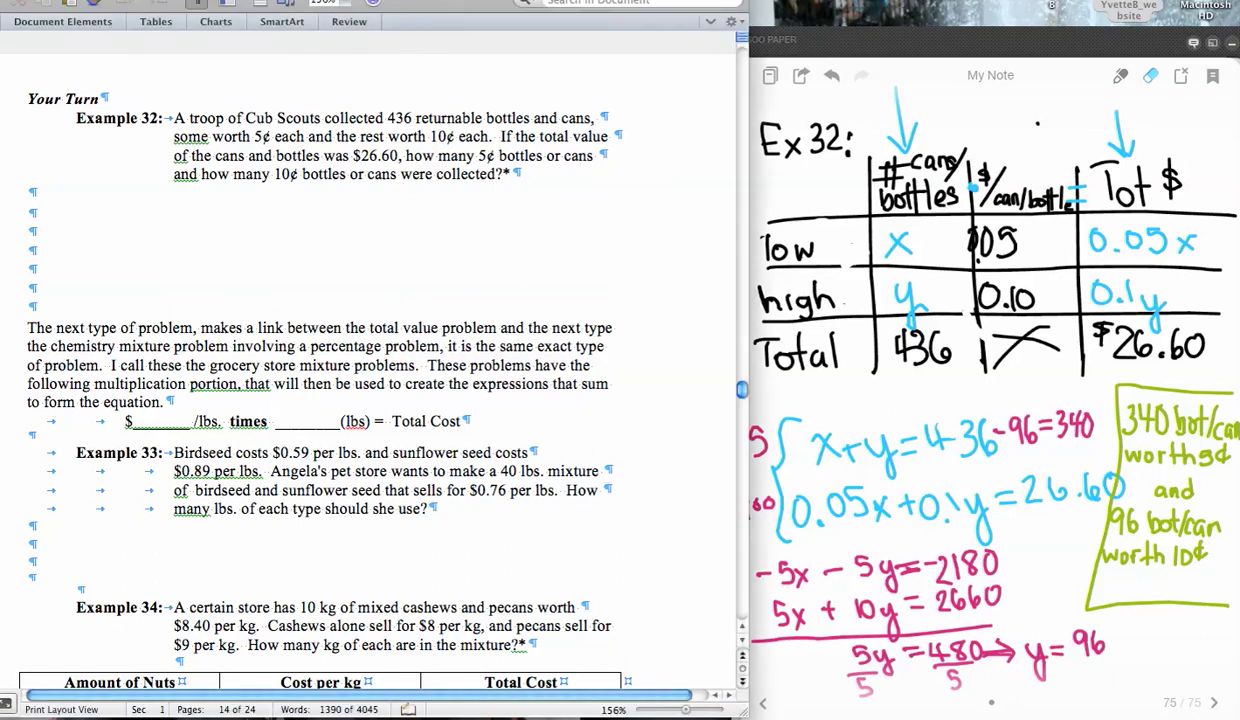